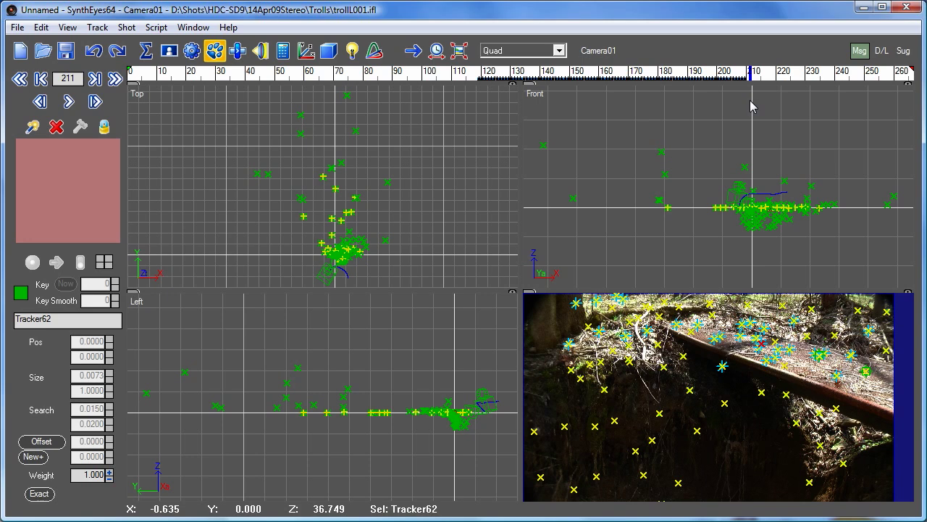
# Turn on Pan to Follow 3D for Tracker62 at frame 156, and show the footage enlarged in the Camera layout
pyautogui.moveTo(669, 75); pyautogui.dragTo(589, 75)
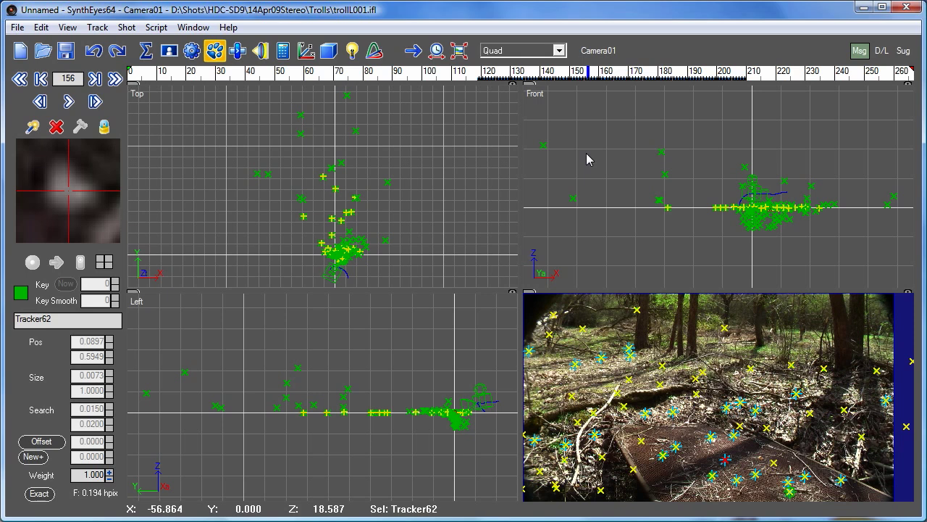
pyautogui.press('5')
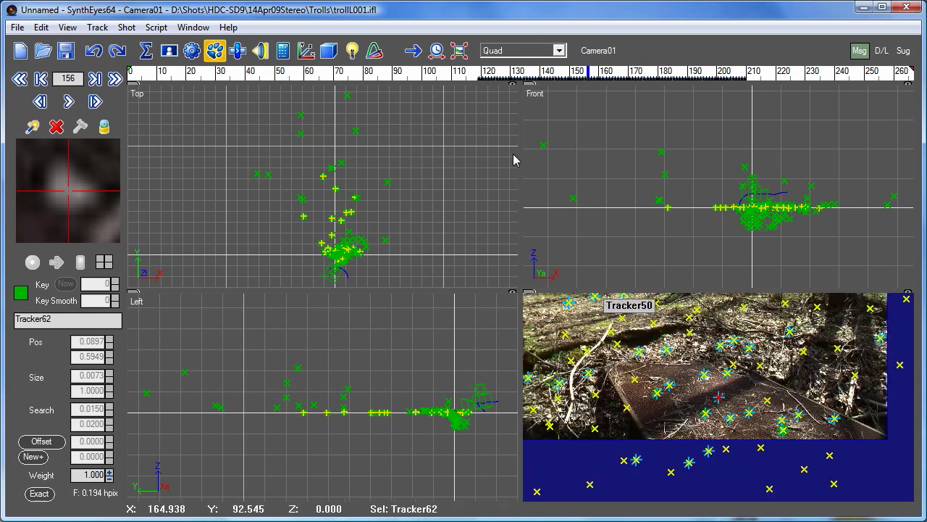
pyautogui.scroll(2, 723, 393)
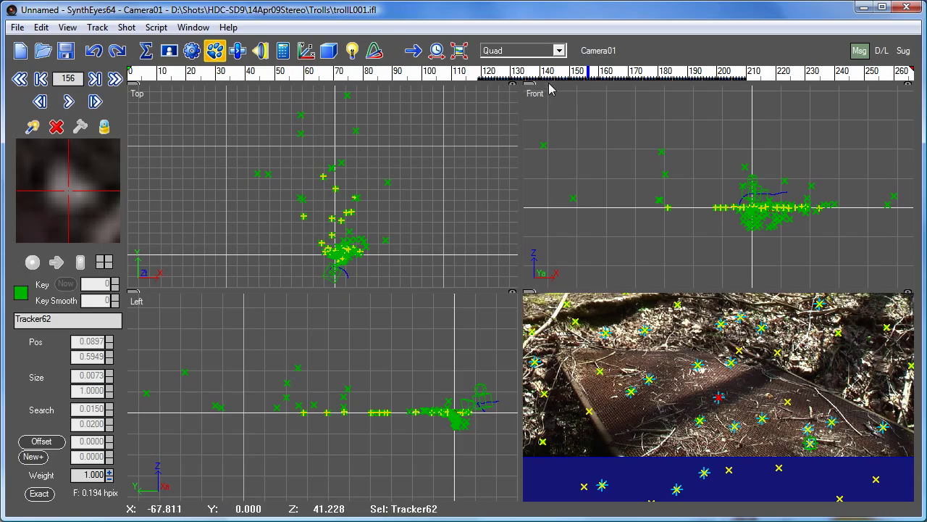
pyautogui.click(558, 50)
pyautogui.click(513, 66)
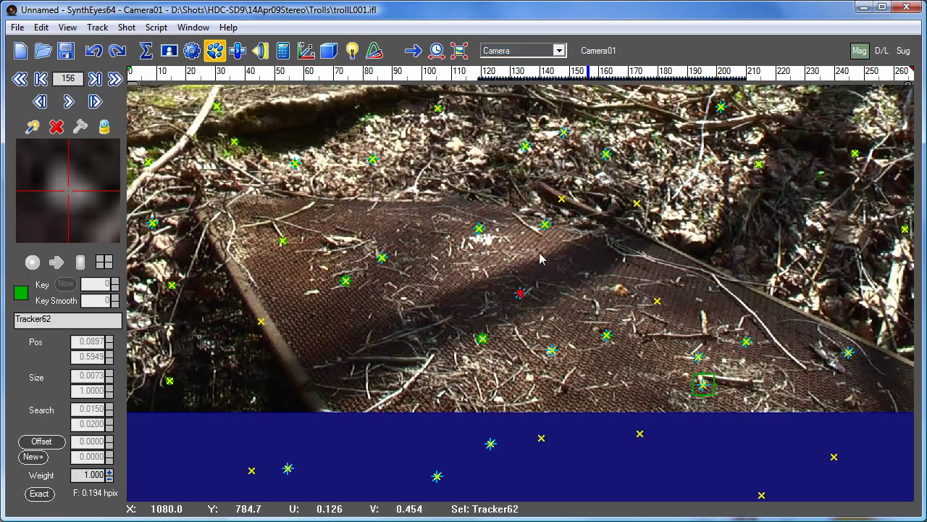
pyautogui.scroll(3, 534, 291)
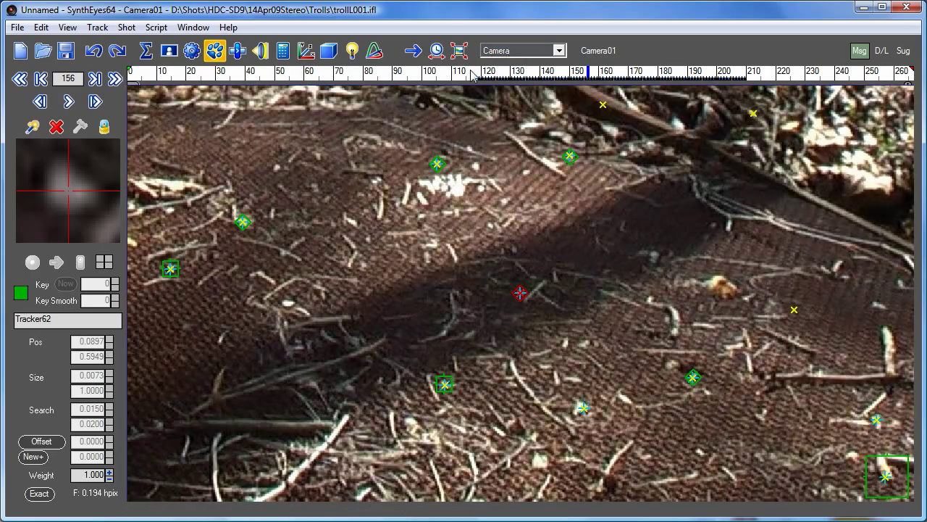
# Unlock Tracker62 and go to frame 118, just before the start of its tracked range
pyautogui.moveTo(473, 75)
pyautogui.mouseDown()
pyautogui.moveTo(861, 89)
pyautogui.moveTo(403, 76)
pyautogui.moveTo(822, 80)
pyautogui.moveTo(662, 92)
pyautogui.moveTo(441, 75)
pyautogui.moveTo(709, 75)
pyautogui.mouseUp()
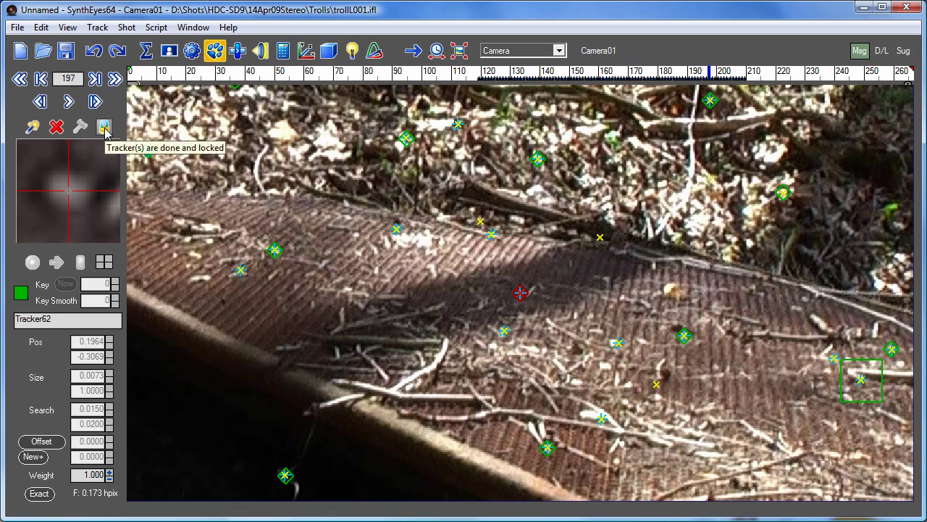
pyautogui.click(104, 128)
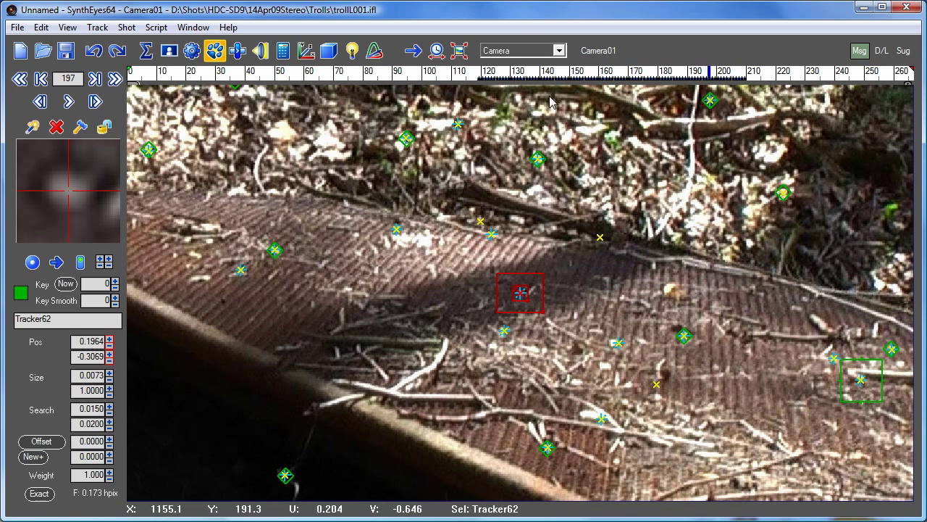
pyautogui.click(479, 72)
pyautogui.moveTo(480, 74); pyautogui.dragTo(476, 79)
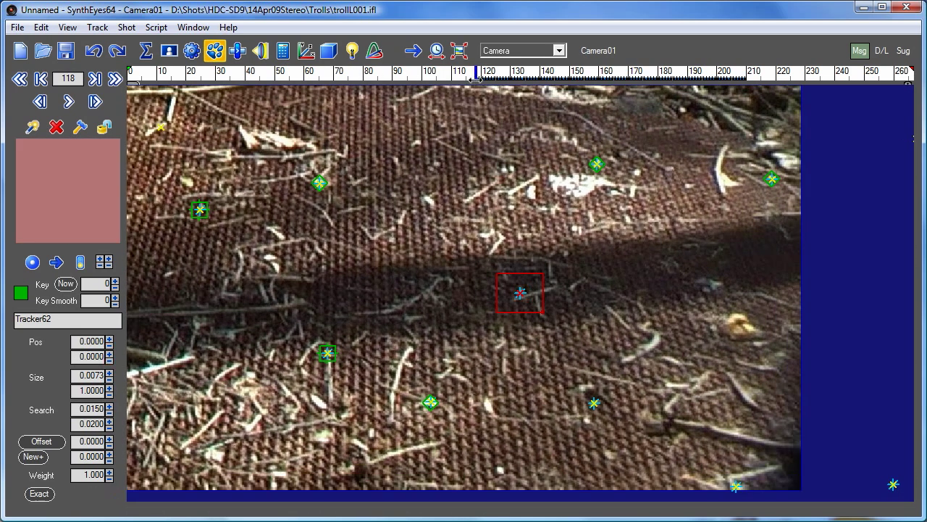
# Change Tracker62 to the match type, set it to track backward, and enable it on frame 118
pyautogui.click(80, 262)
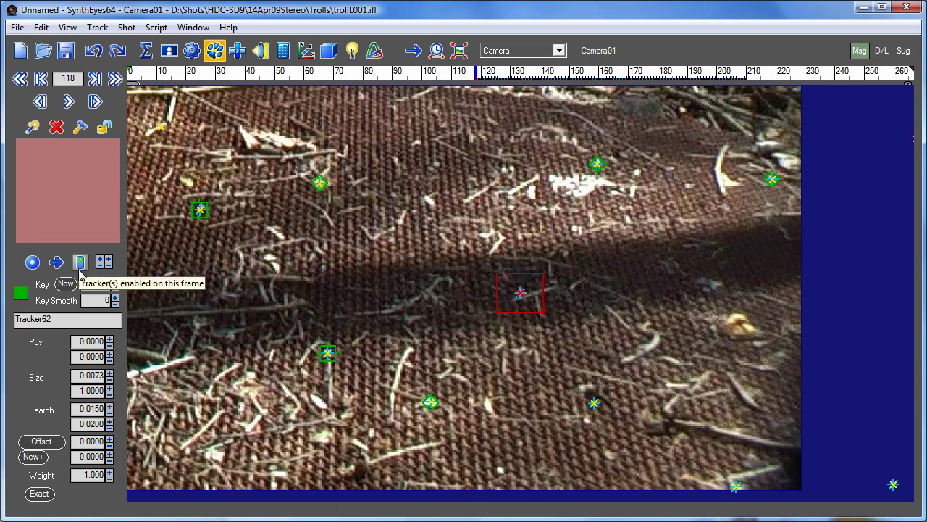
pyautogui.click(32, 263)
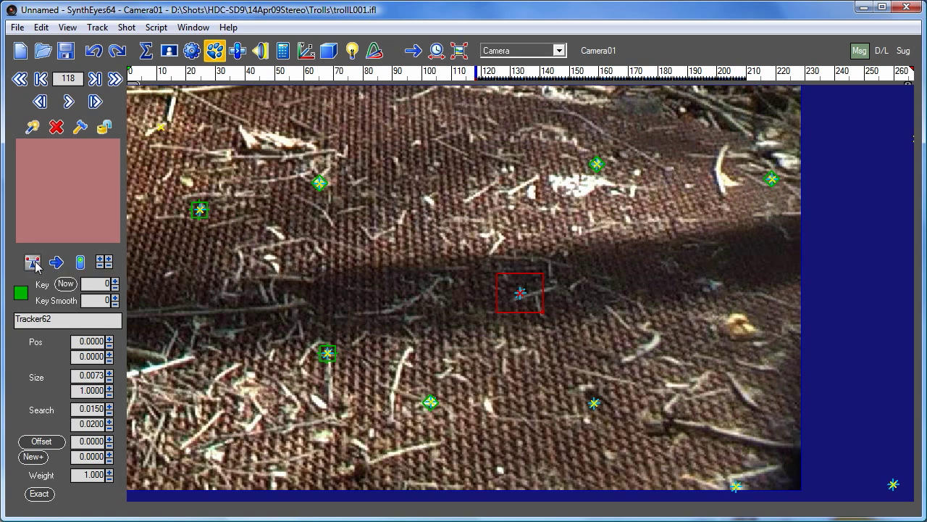
pyautogui.click(32, 263)
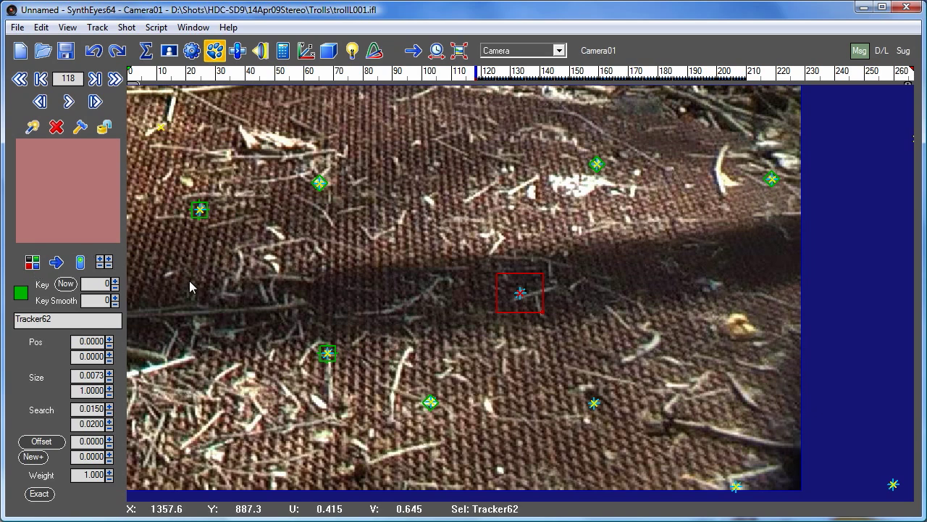
pyautogui.click(57, 262)
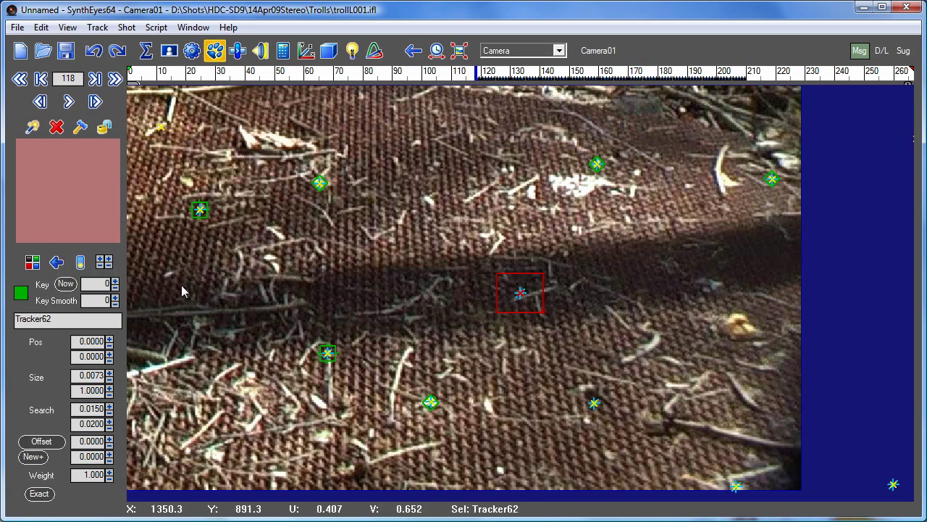
pyautogui.click(84, 262)
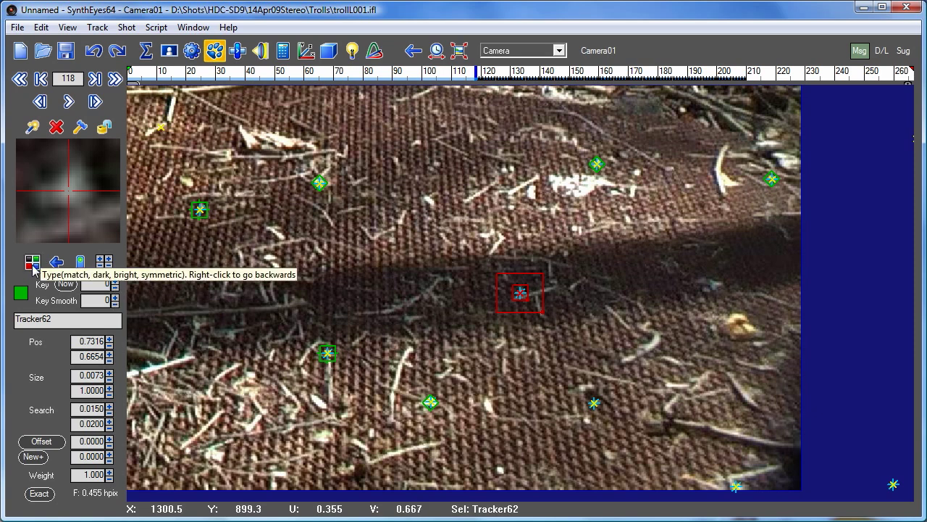
# Set Tracker62's Key and Key Smooth values to 14, and check the tracking options
pyautogui.moveTo(115, 284); pyautogui.dragTo(115, 266)
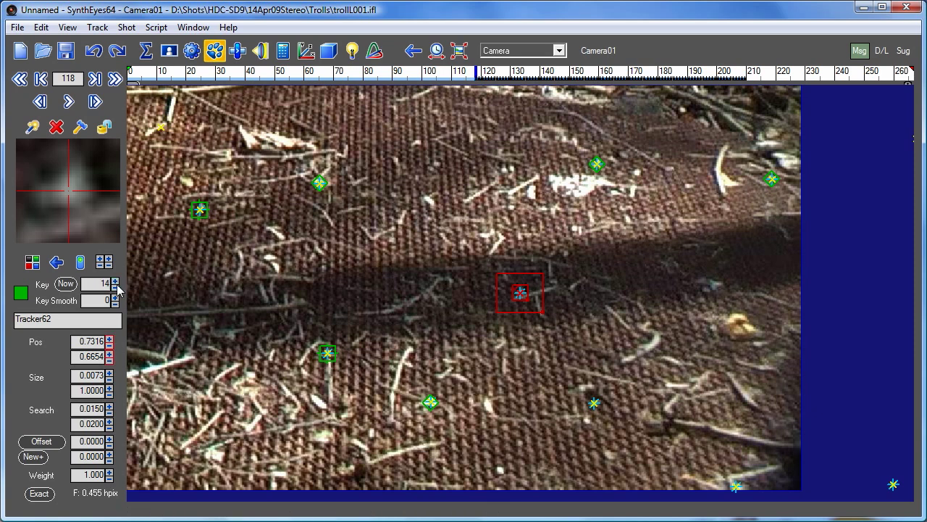
pyautogui.moveTo(115, 303); pyautogui.dragTo(115, 284)
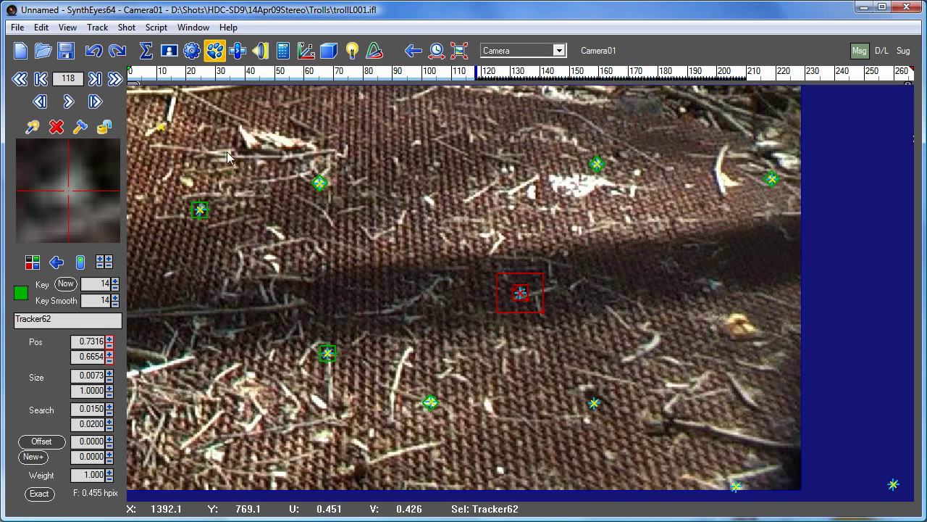
pyautogui.click(126, 27)
pyautogui.moveTo(98, 29)
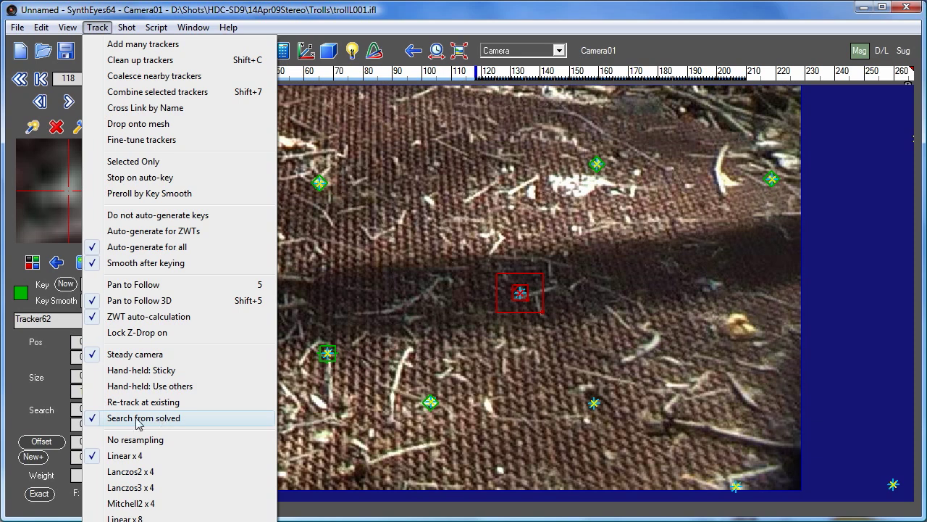
pyautogui.click(413, 13)
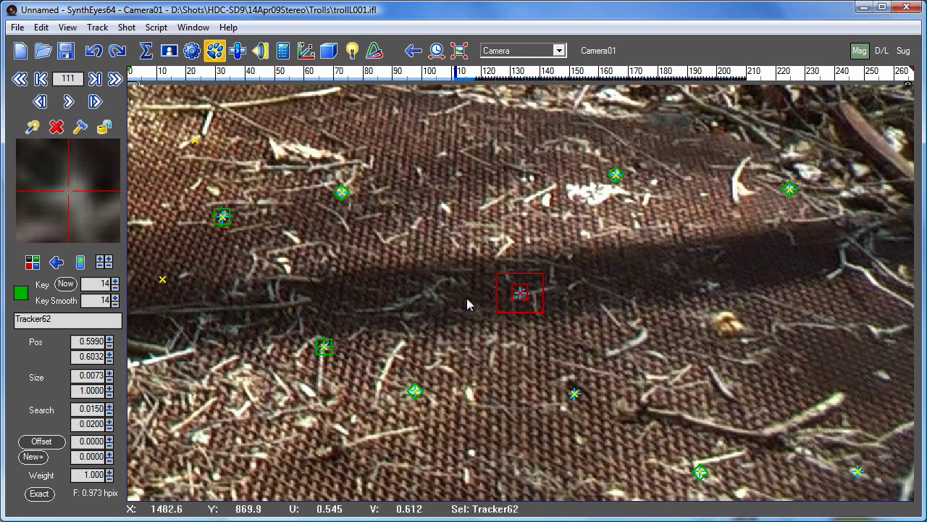
# Shrink Tracker62's search area to 0.0080 by 0.0100 while zoomed in on the feature
pyautogui.scroll(5, 467, 304)
pyautogui.scroll(-2, 489, 300)
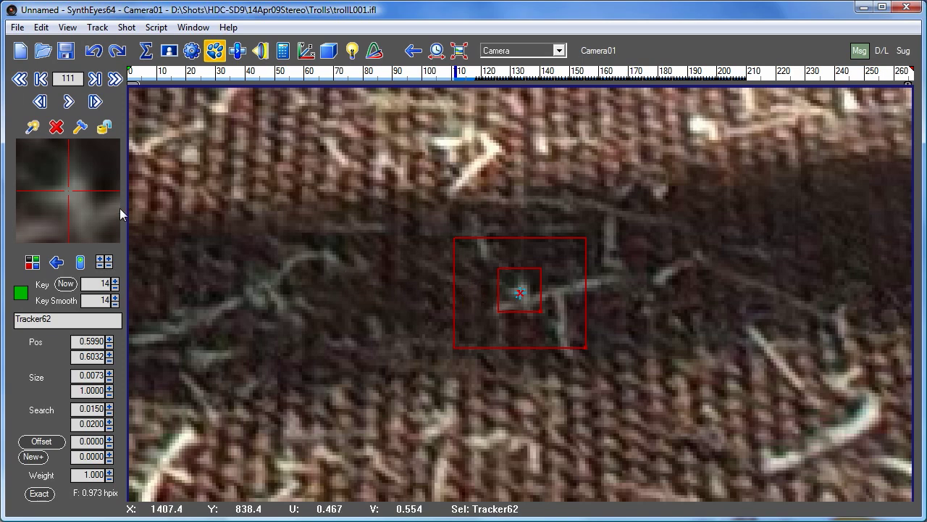
pyautogui.click(110, 412)
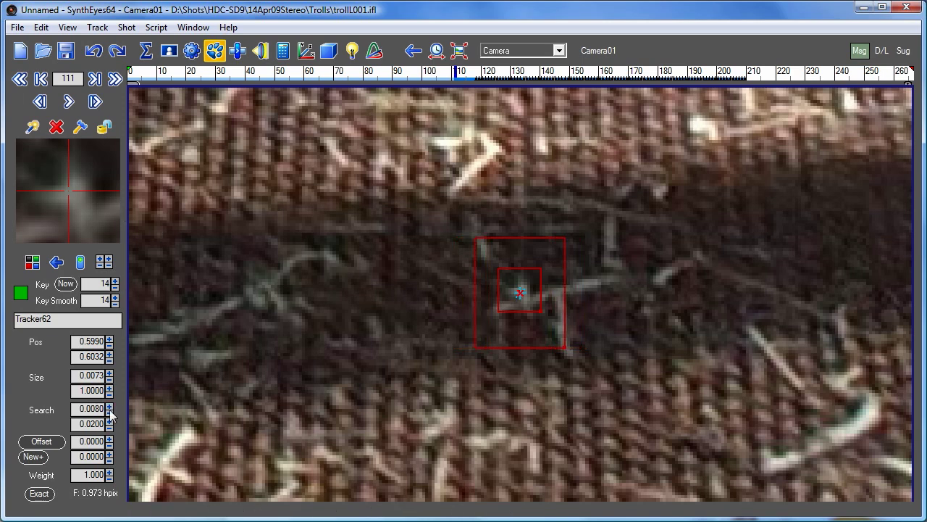
pyautogui.click(110, 426)
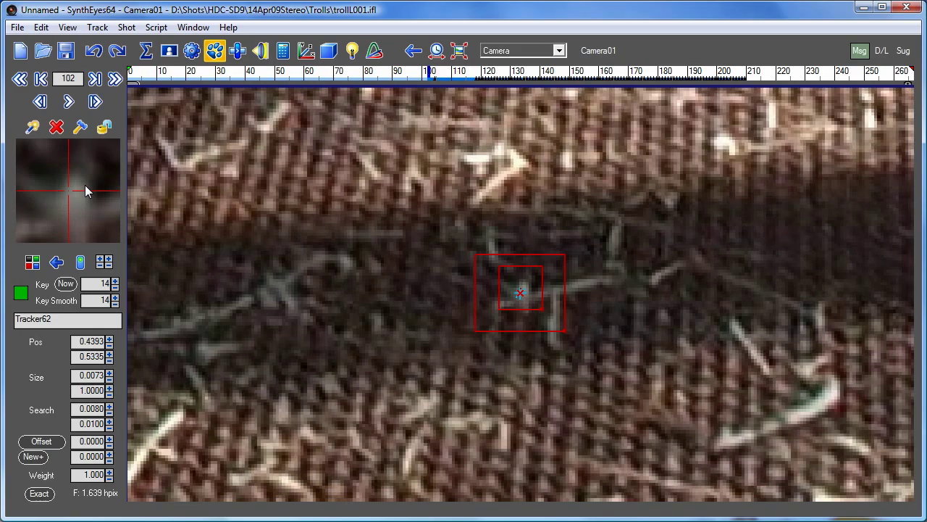
# Review the backward track around frames 101 to 104 and correct Tracker62's position on frame 104
pyautogui.scroll(-1, 84, 184)
pyautogui.scroll(3, 85, 185)
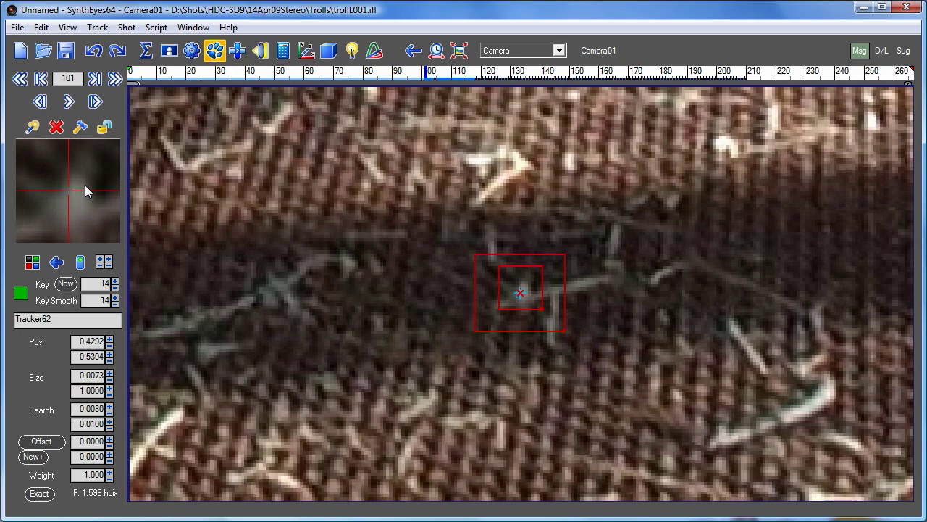
pyautogui.scroll(-3, 84, 185)
pyautogui.scroll(1, 85, 185)
pyautogui.scroll(-1, 85, 184)
pyautogui.moveTo(78, 210); pyautogui.dragTo(73, 205)
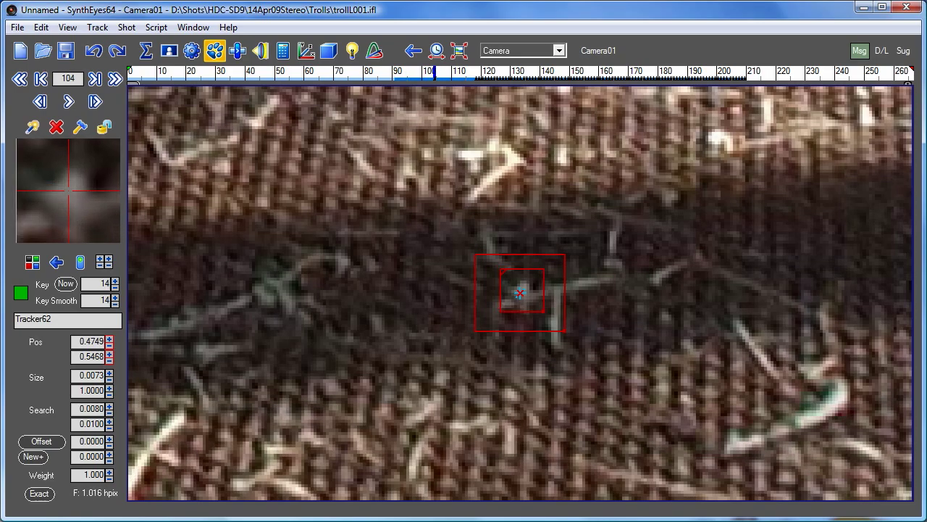
# Track Tracker62 backward to frame 76 and realign it on the feature there
pyautogui.scroll(13, 68, 191)
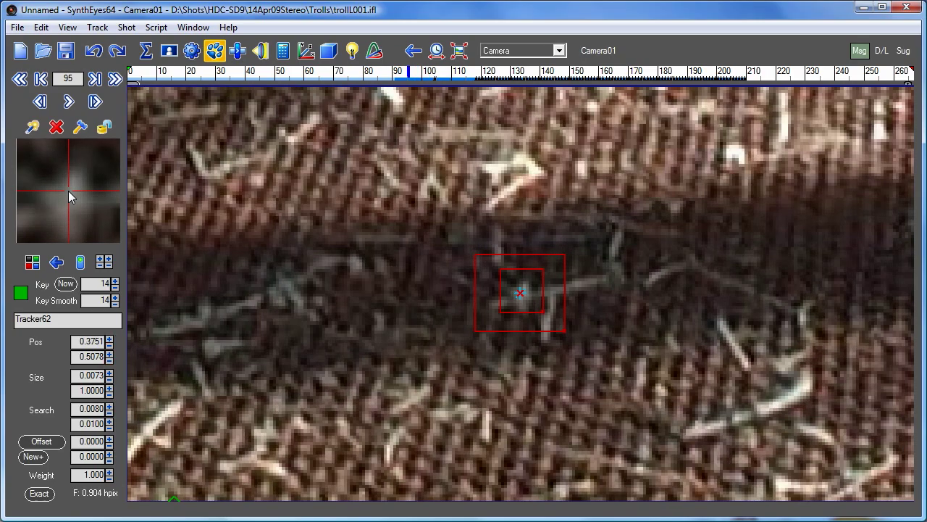
pyautogui.scroll(3, 69, 190)
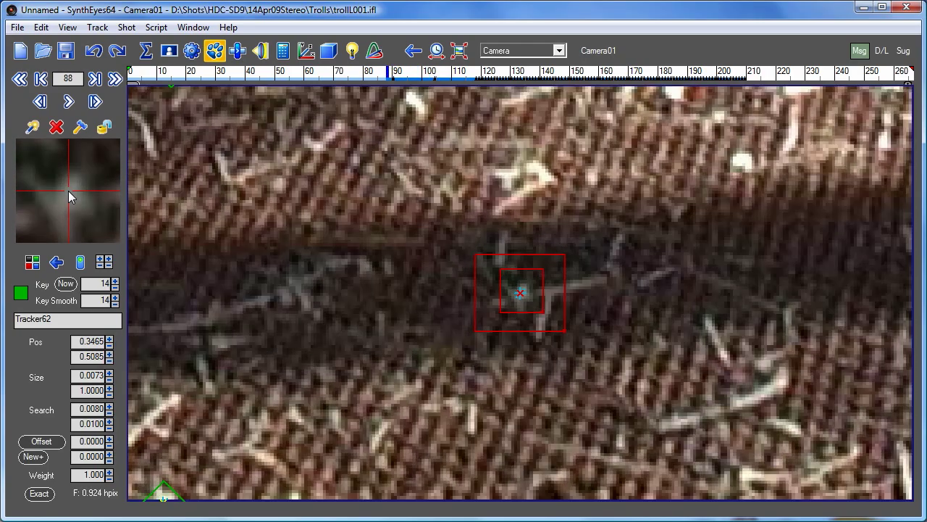
pyautogui.scroll(13, 68, 191)
pyautogui.scroll(-1, 70, 194)
pyautogui.moveTo(70, 214); pyautogui.dragTo(75, 200)
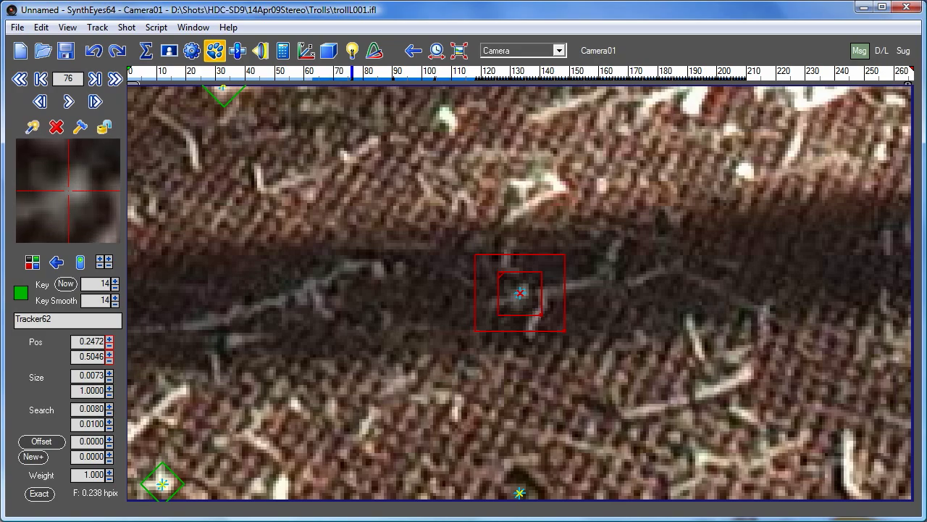
# Continue tracking Tracker62 backward to frame 48 and recentre it on the feature there
pyautogui.scroll(19, 70, 196)
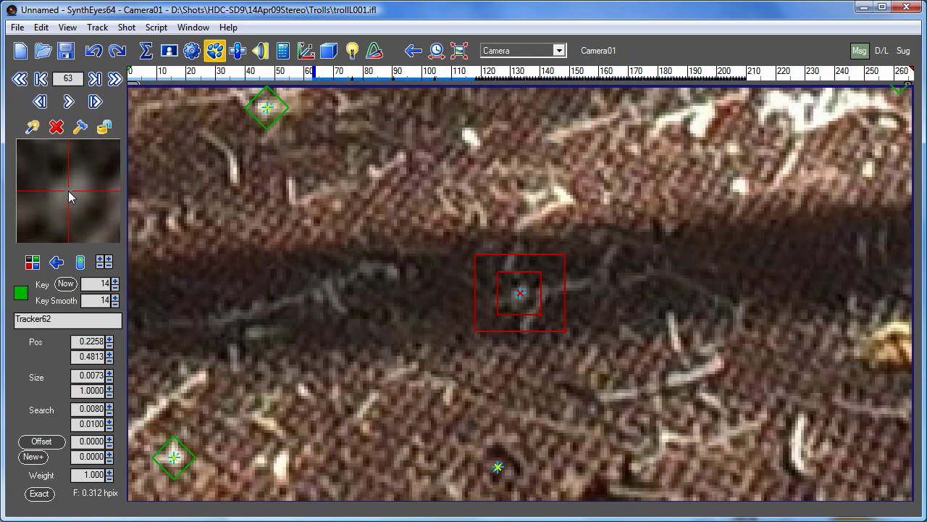
pyautogui.scroll(10, 69, 191)
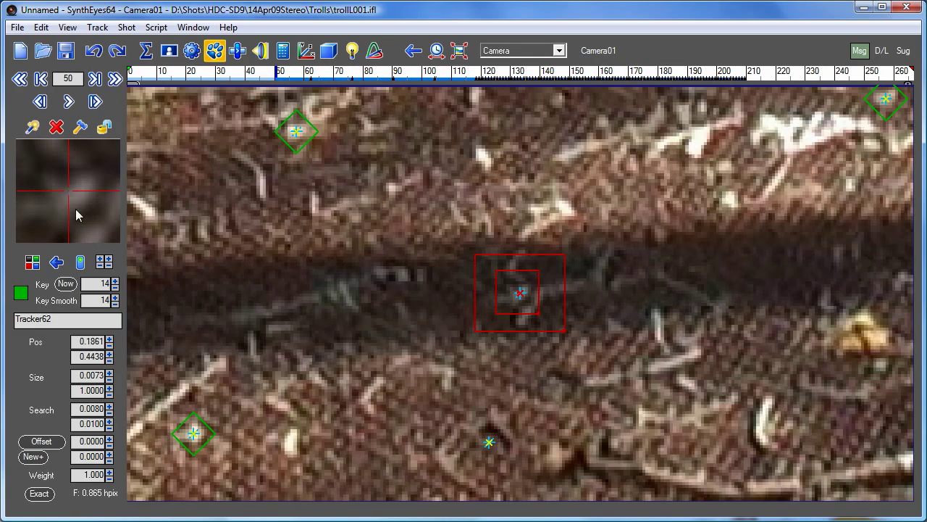
pyautogui.scroll(-1, 76, 208)
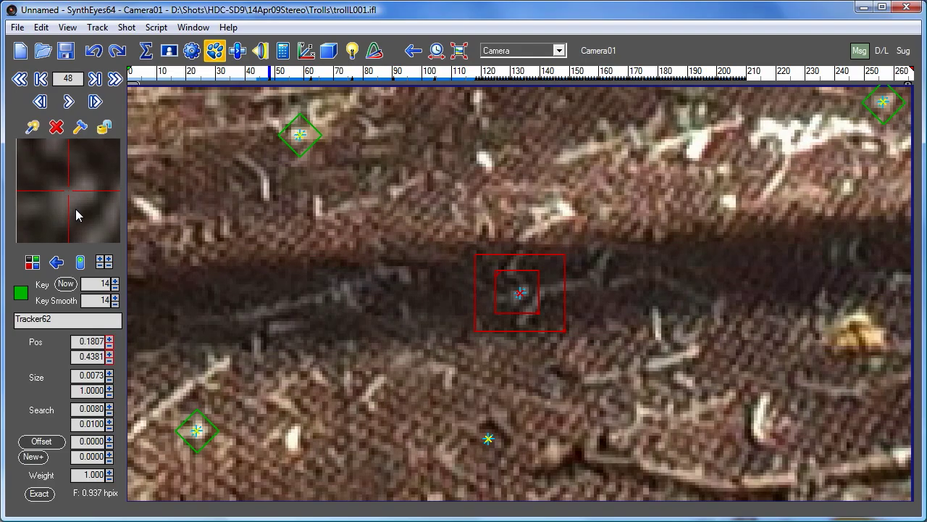
pyautogui.moveTo(75, 208); pyautogui.dragTo(72, 203)
# Track Tracker62 backward through the remaining frames to frame 0
pyautogui.scroll(8, 68, 191)
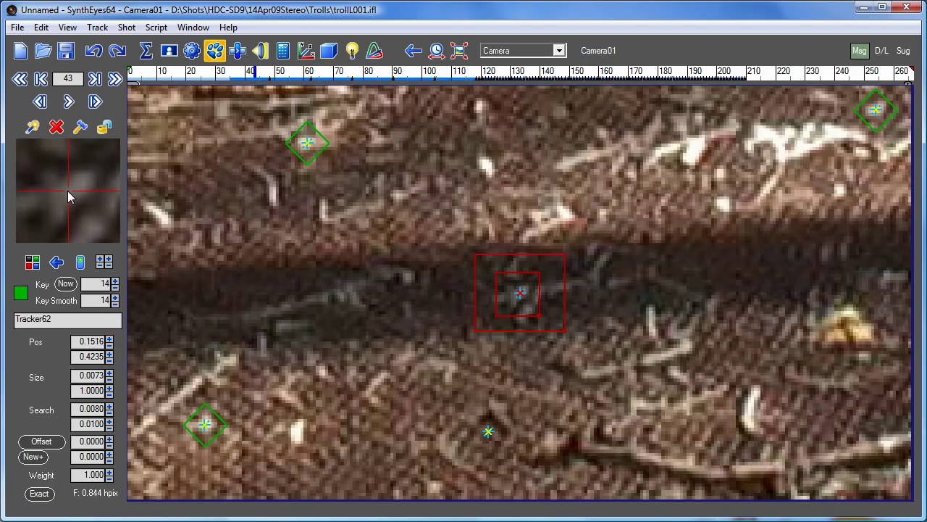
pyautogui.scroll(15, 68, 190)
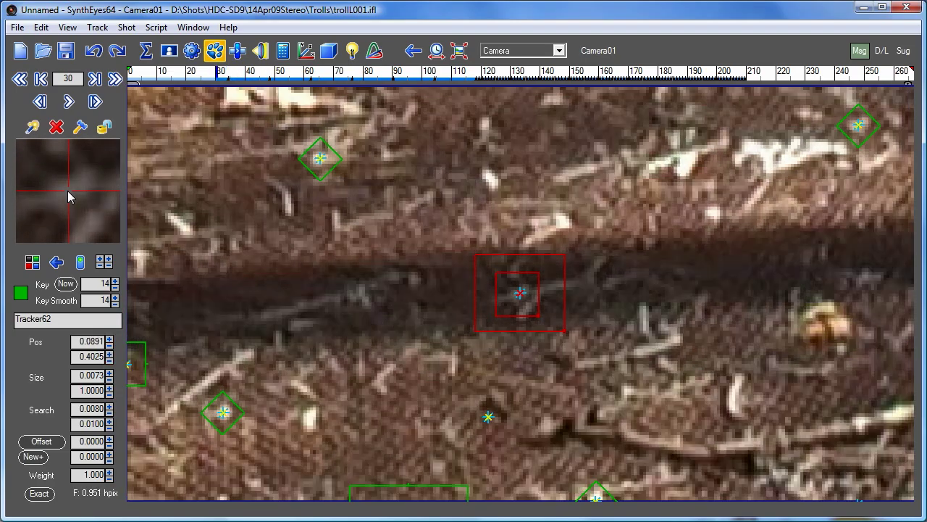
pyautogui.scroll(20, 67, 191)
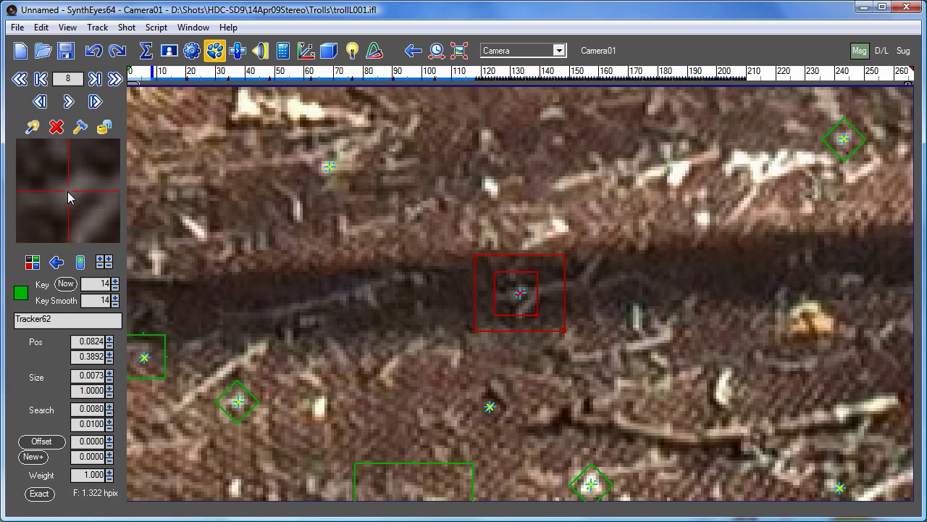
pyautogui.scroll(3, 68, 197)
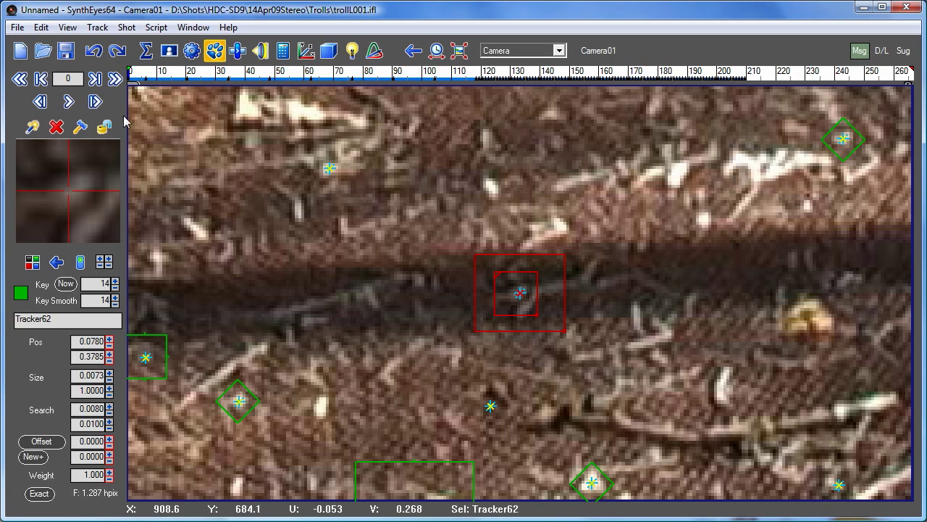
# Switch Tracker62 to forward tracking at frame 210 and extend the track to frame 216
pyautogui.moveTo(742, 76); pyautogui.dragTo(749, 75)
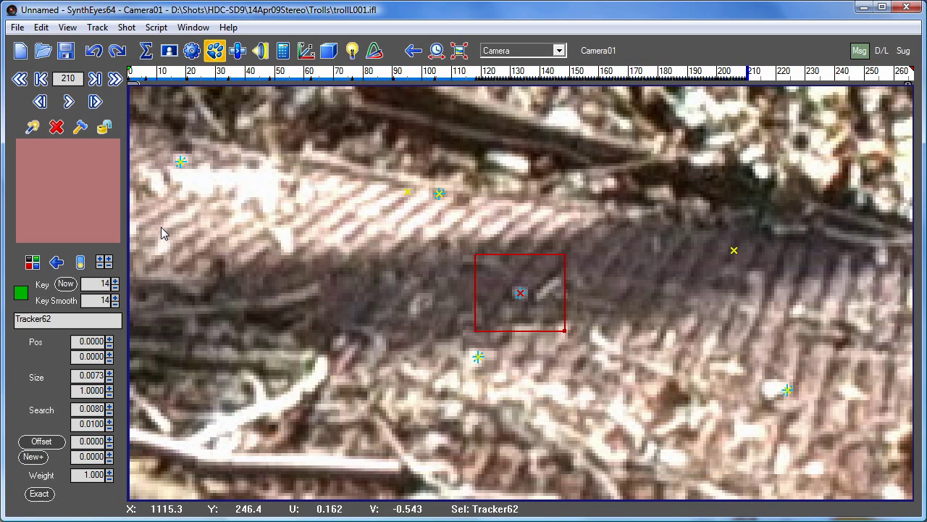
pyautogui.click(56, 263)
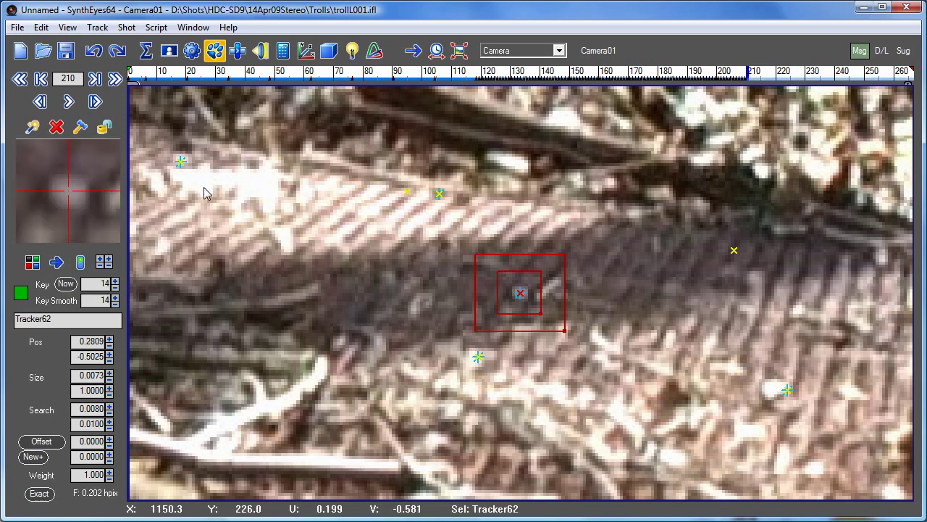
pyautogui.scroll(-1, 72, 214)
pyautogui.scroll(-8, 71, 214)
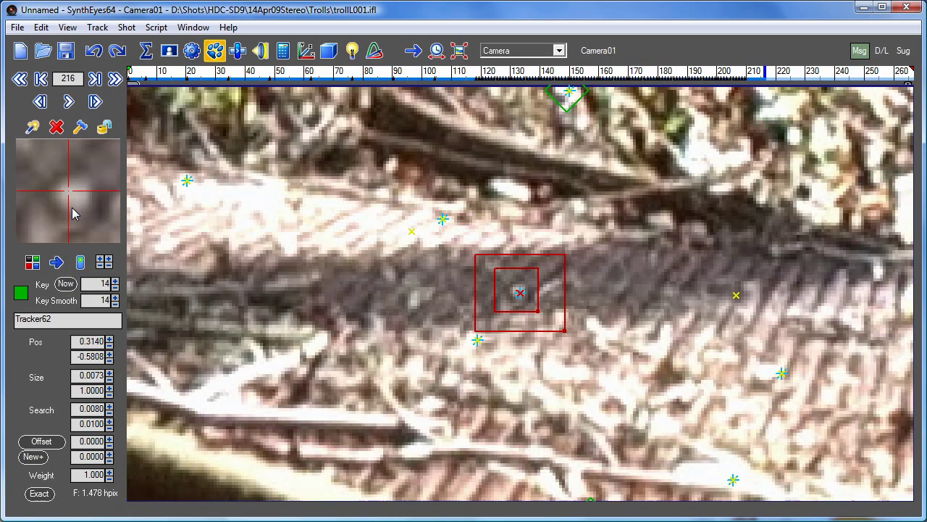
# Compare the feature across frames 211 to 215 and correct Tracker62's position shortly after frame 215
pyautogui.scroll(8, 73, 215)
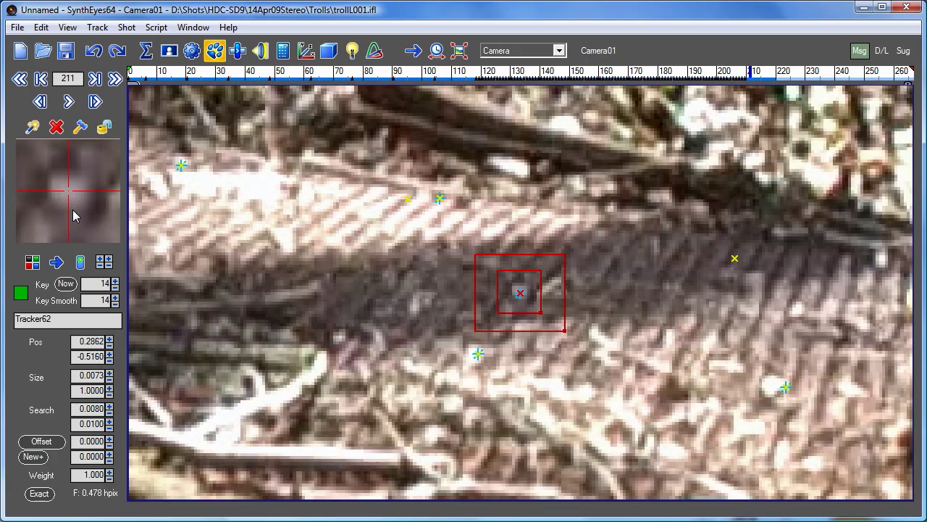
pyautogui.scroll(-3, 72, 215)
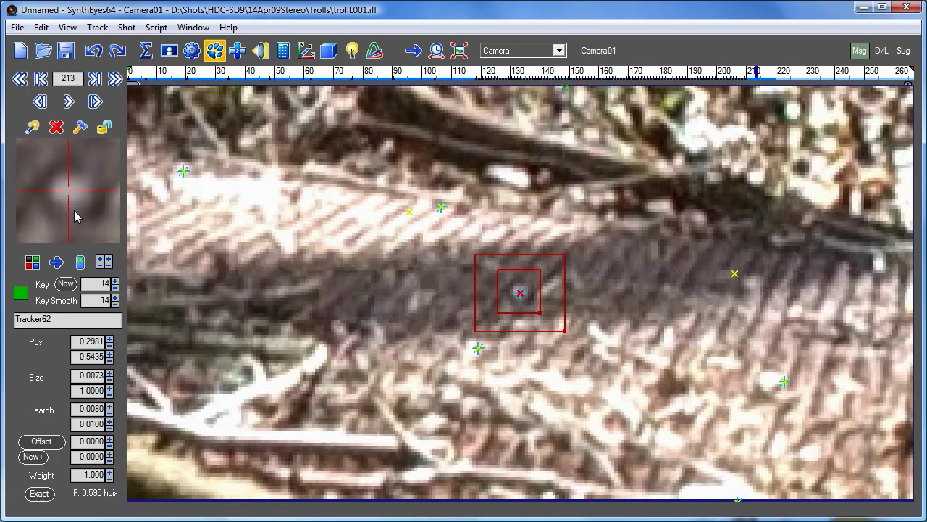
pyautogui.scroll(-3, 74, 214)
pyautogui.scroll(4, 75, 214)
pyautogui.scroll(-1, 74, 214)
pyautogui.scroll(-1, 75, 214)
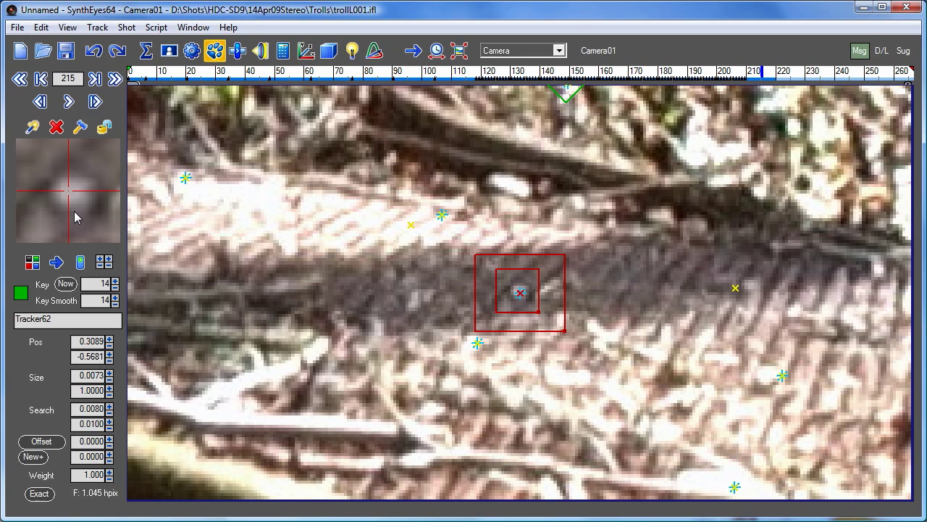
pyautogui.scroll(-3, 74, 212)
pyautogui.scroll(1, 75, 212)
pyautogui.moveTo(74, 211); pyautogui.dragTo(69, 192)
# Continue tracking Tracker62 forward to frame 226
pyautogui.scroll(-4, 71, 200)
pyautogui.scroll(-2, 73, 202)
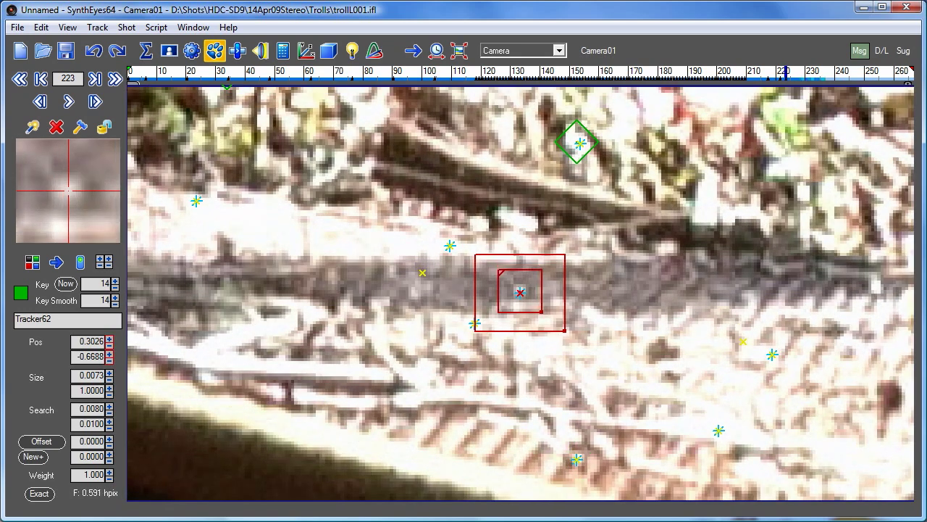
pyautogui.scroll(-3, 69, 197)
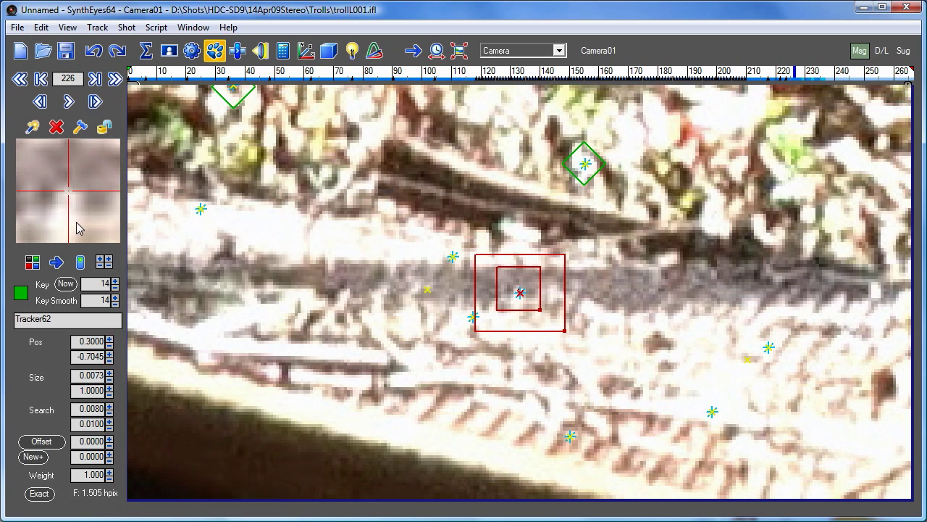